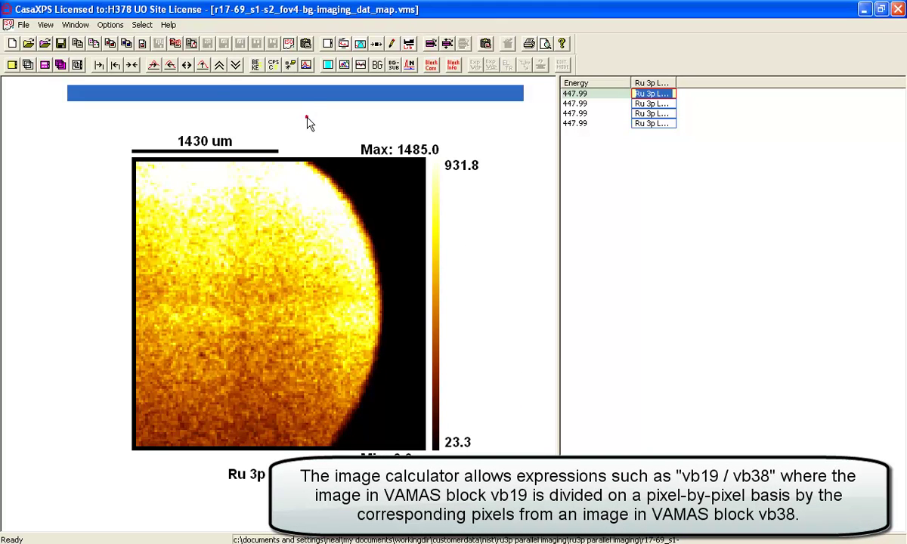
# Step: Sum Ru 3p images vb0+vb1+vb2+vb3 in the Image Calculator, giving a new image with maximum 5084
pyautogui.click(110, 25)
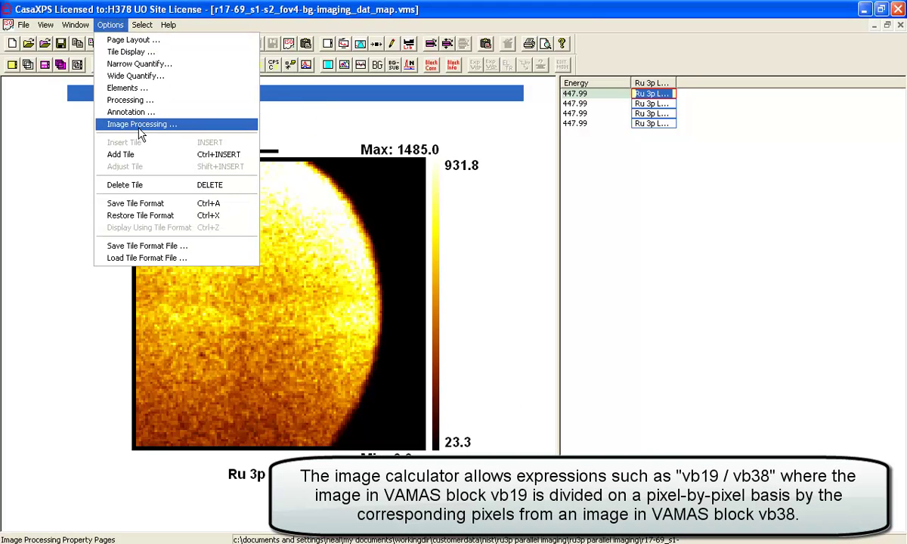
pyautogui.click(140, 124)
pyautogui.moveTo(335, 113); pyautogui.dragTo(614, 178)
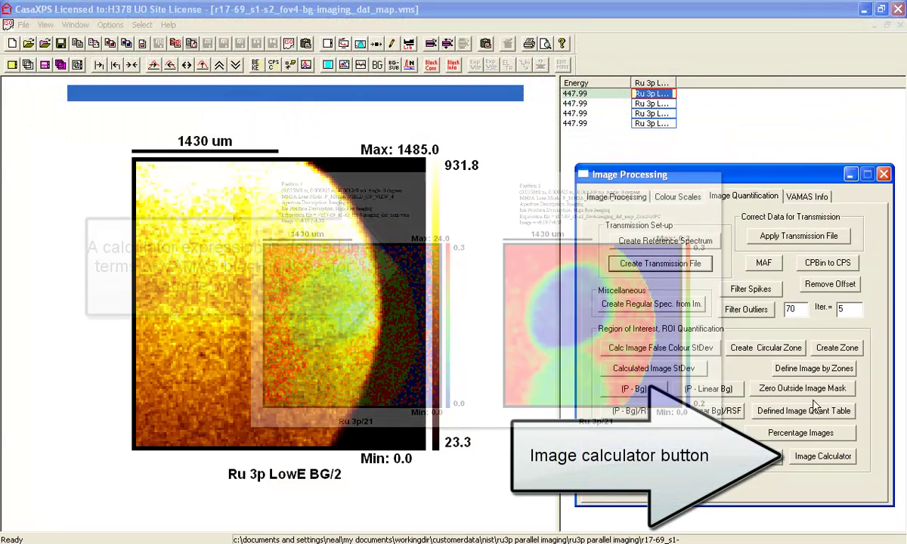
pyautogui.click(793, 458)
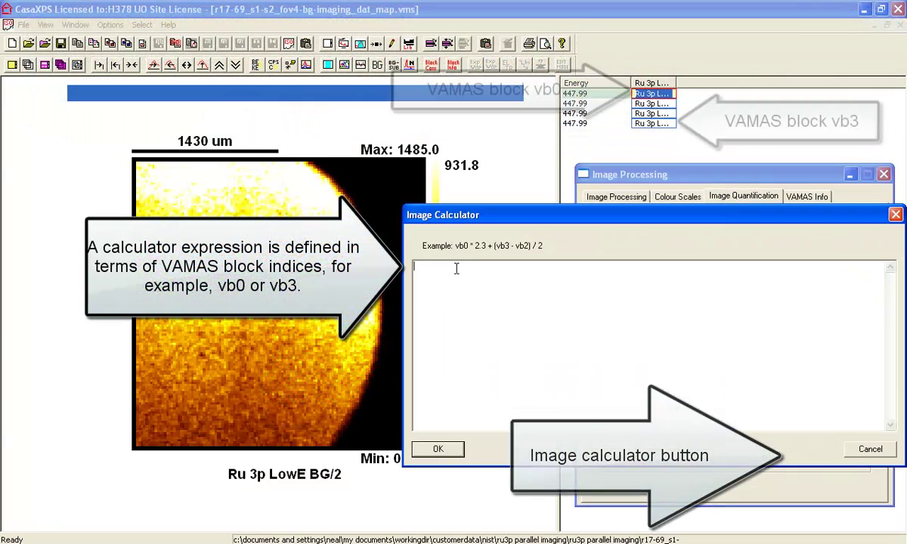
pyautogui.write('vb0+vb1+vb2+vb3')
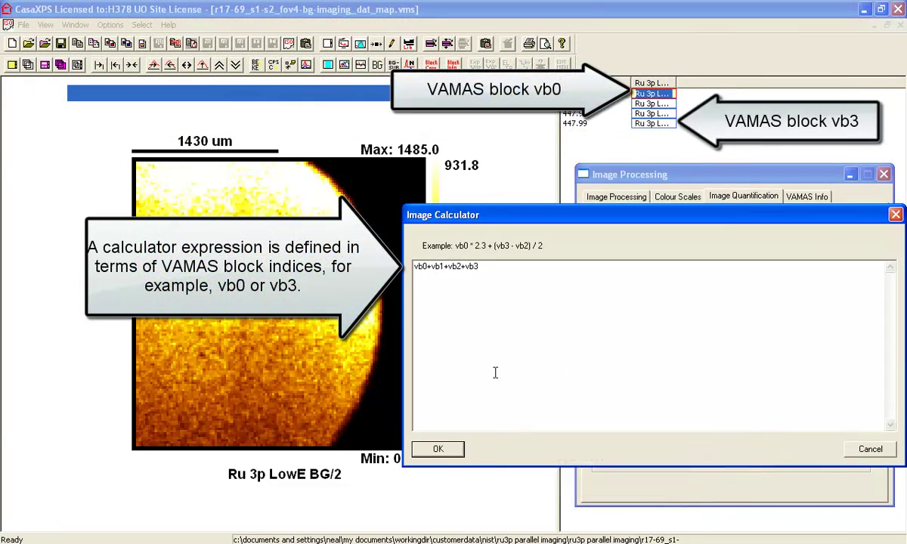
pyautogui.click(449, 451)
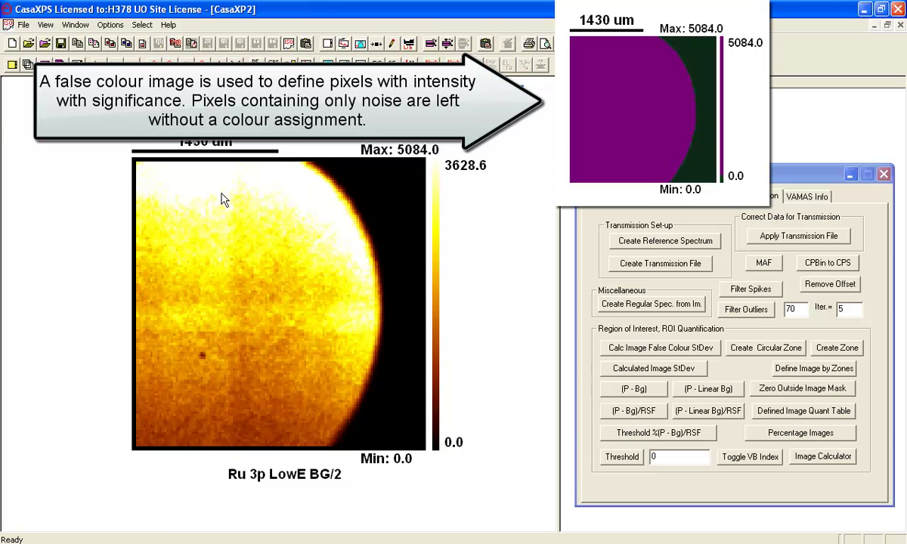
# Step: Switch the summed image's colour scale to False
pyautogui.click(620, 196)
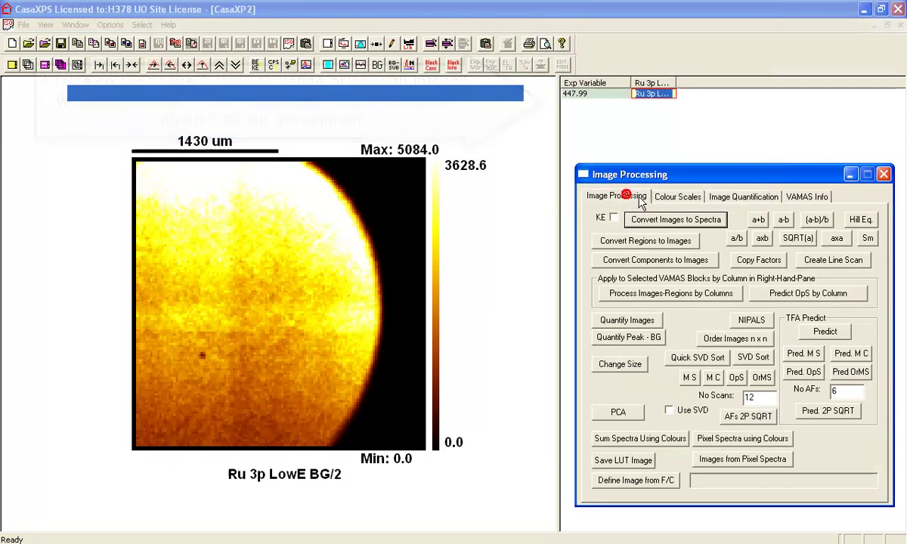
pyautogui.click(675, 196)
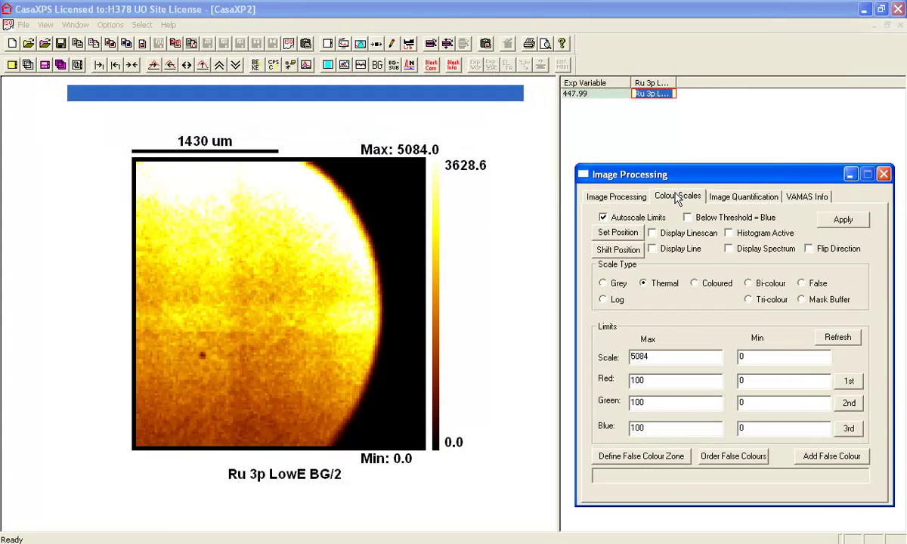
pyautogui.click(806, 287)
pyautogui.click(842, 218)
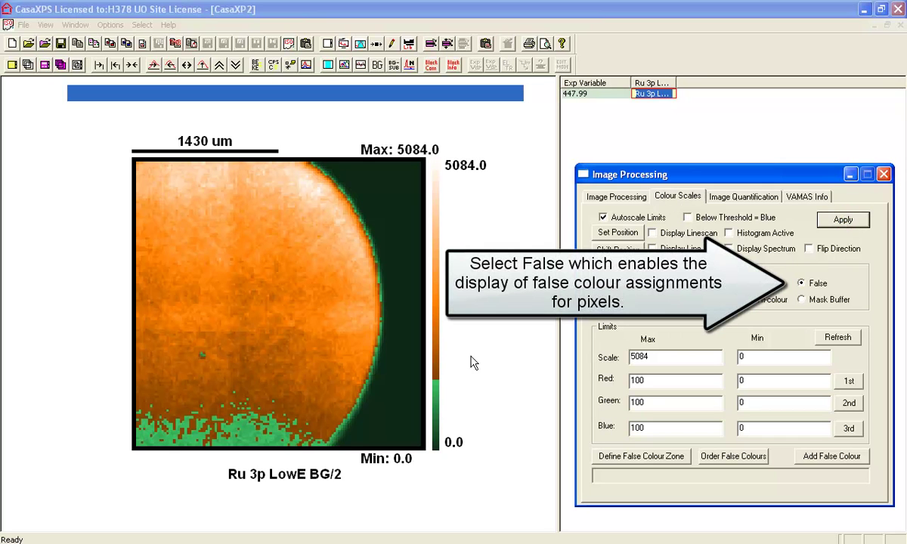
# Step: Add one purple false colour for intensities 595.78–5084 with Histogram Equalization off
pyautogui.moveTo(434, 416); pyautogui.dragTo(433, 165)
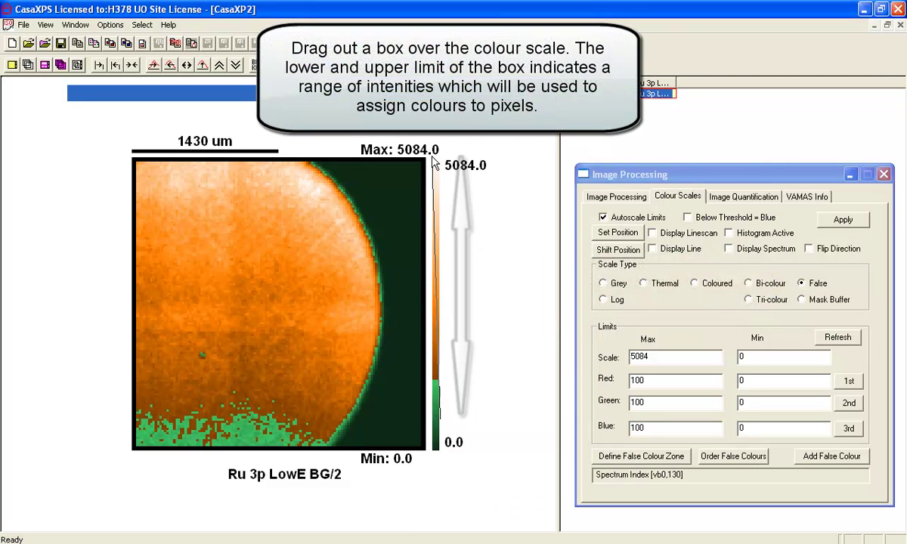
pyautogui.click(832, 457)
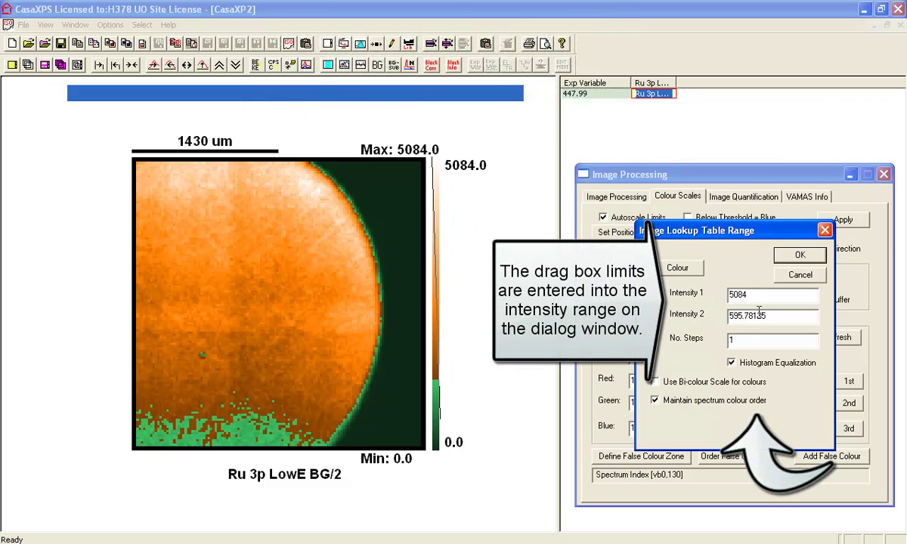
pyautogui.click(732, 362)
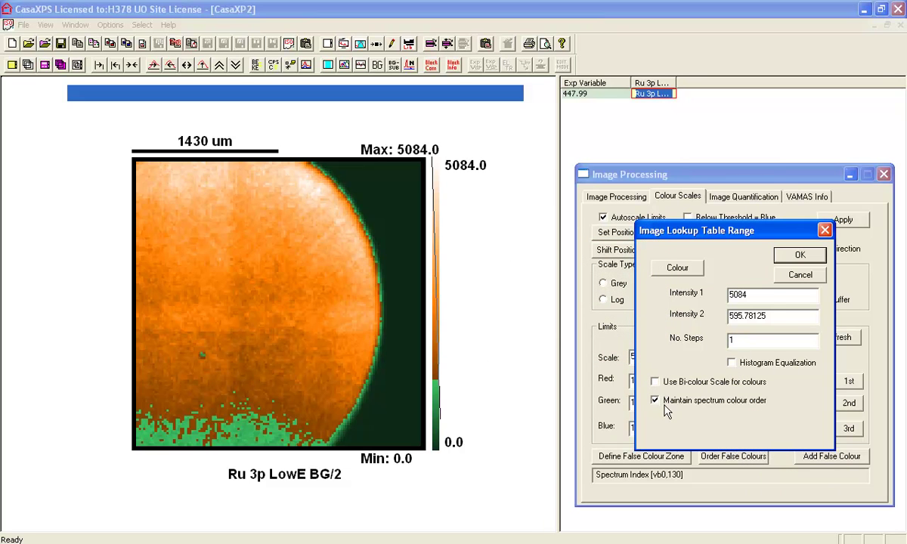
pyautogui.click(798, 256)
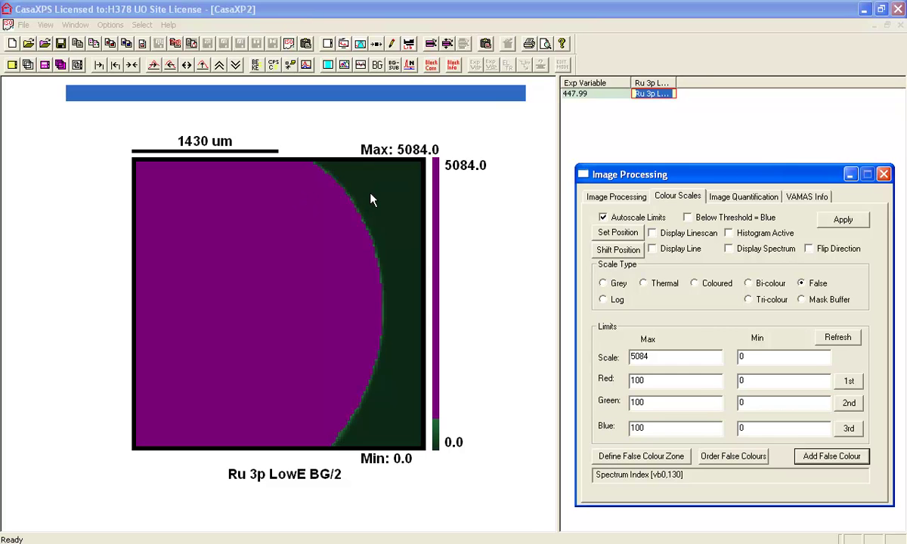
# Step: Define the mask from the false-colour region, preview it as Mask Buffer, then restore False display
pyautogui.click(605, 197)
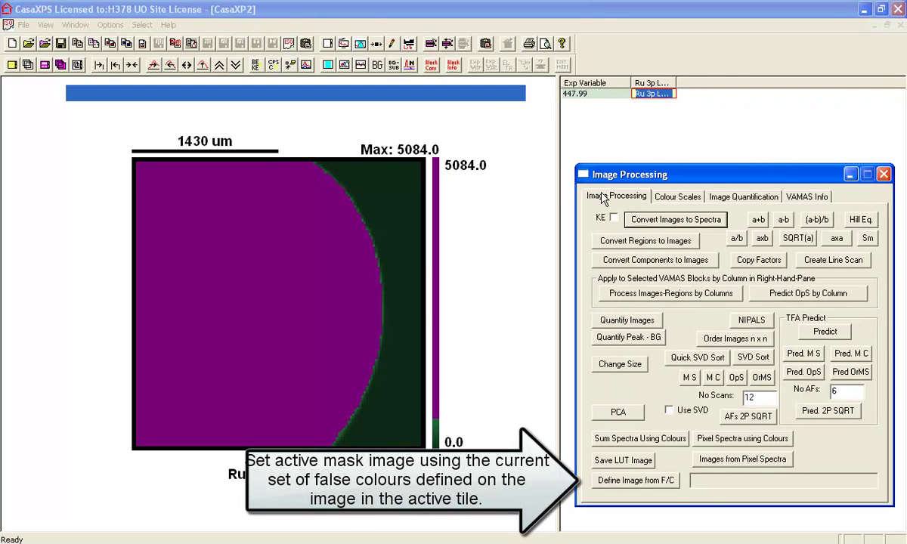
pyautogui.click(631, 481)
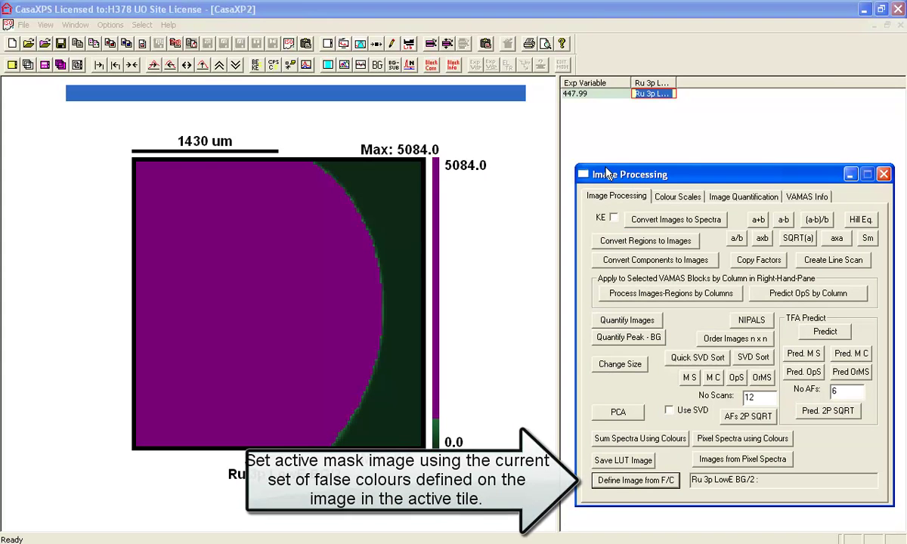
pyautogui.click(688, 198)
pyautogui.click(803, 300)
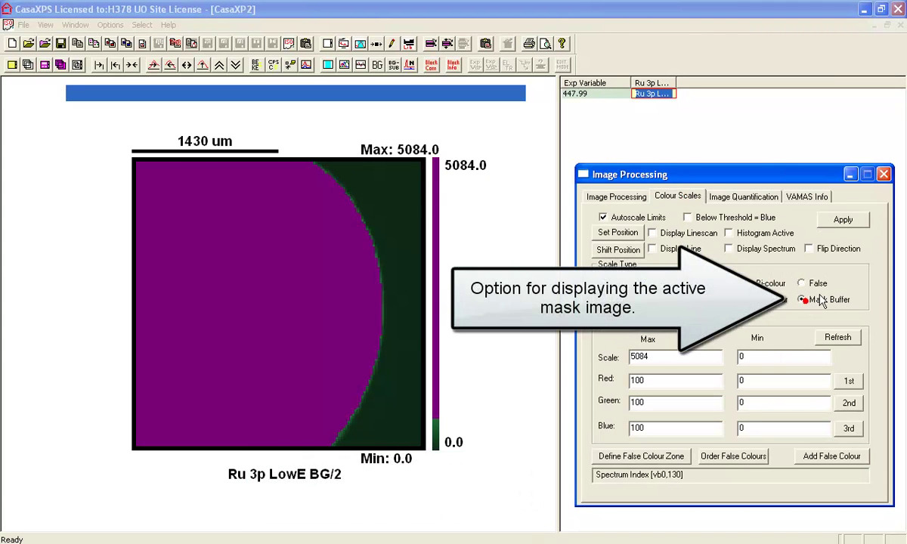
pyautogui.click(839, 221)
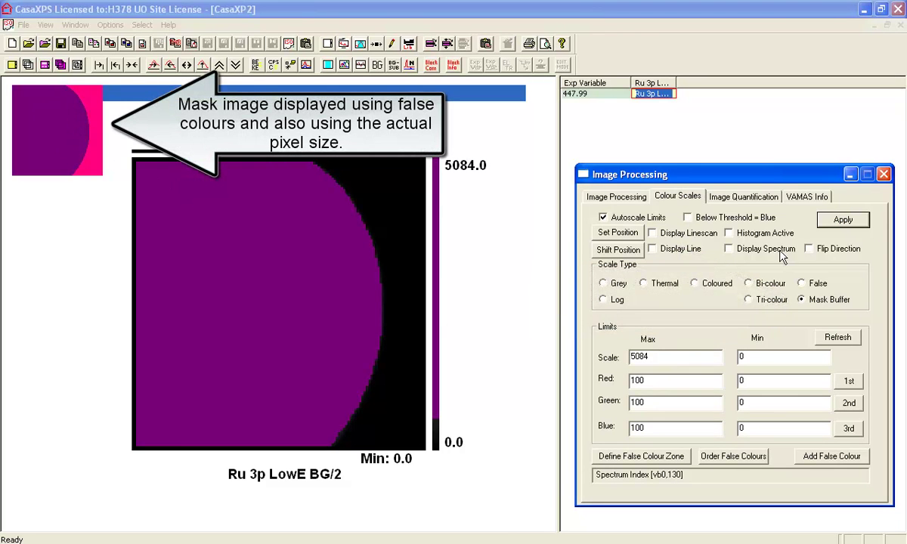
pyautogui.click(812, 285)
pyautogui.click(845, 221)
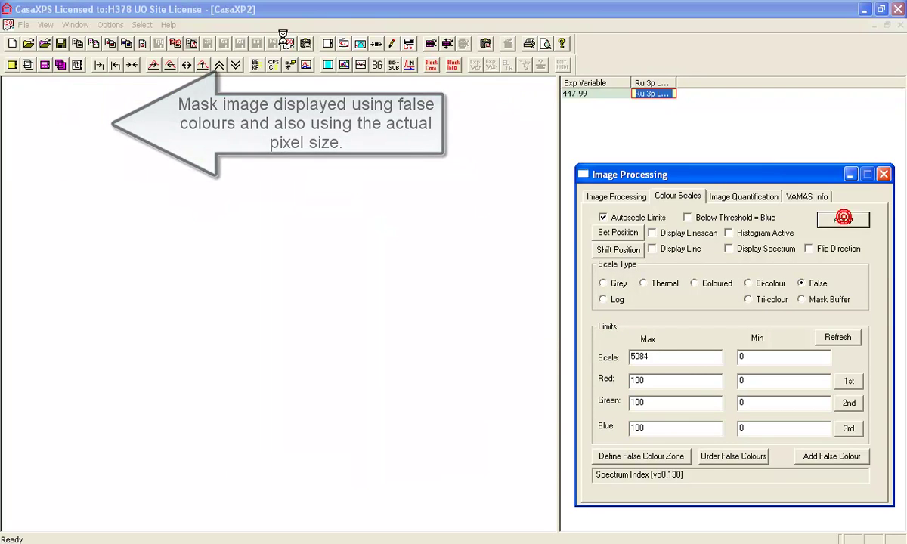
# Step: In the fov4-bg file, overlay all Ru 3p images and zero them outside the mask
pyautogui.click(75, 24)
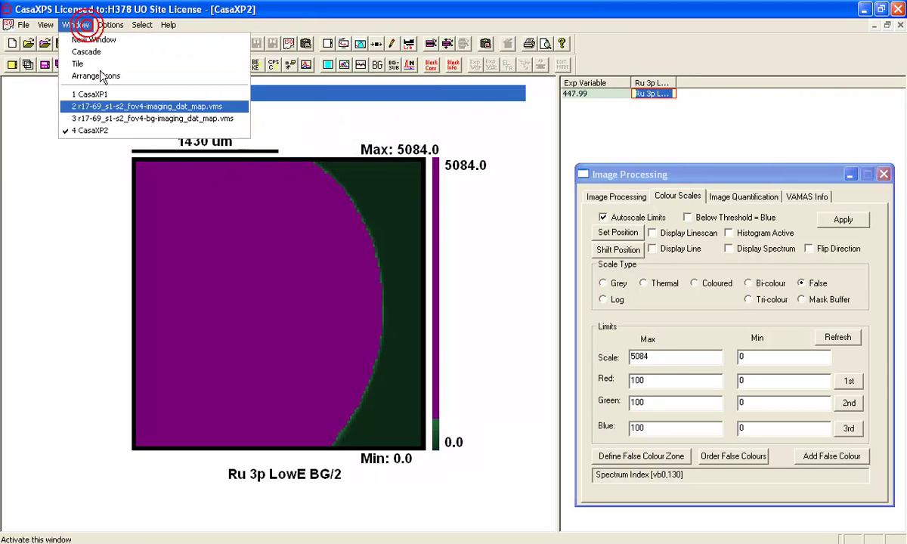
pyautogui.click(110, 119)
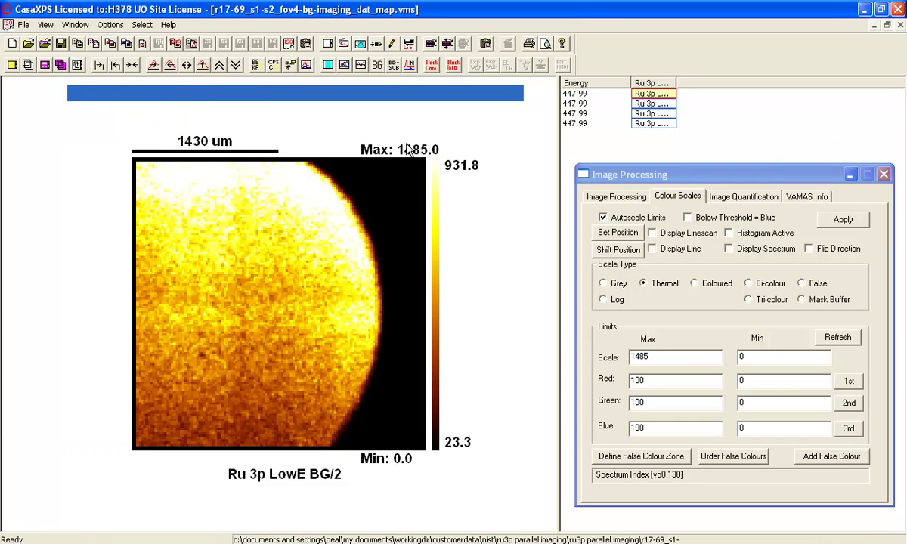
pyautogui.click(657, 84)
pyautogui.click(29, 65)
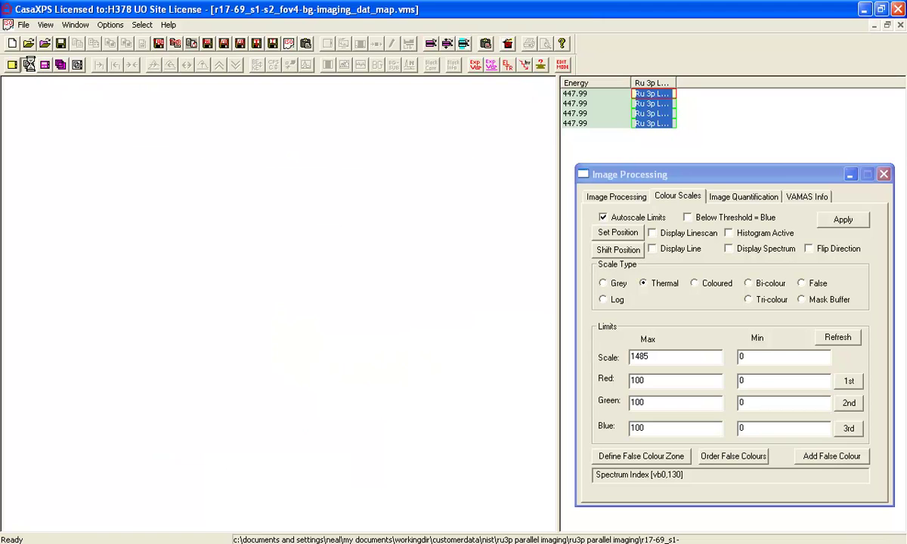
pyautogui.click(747, 197)
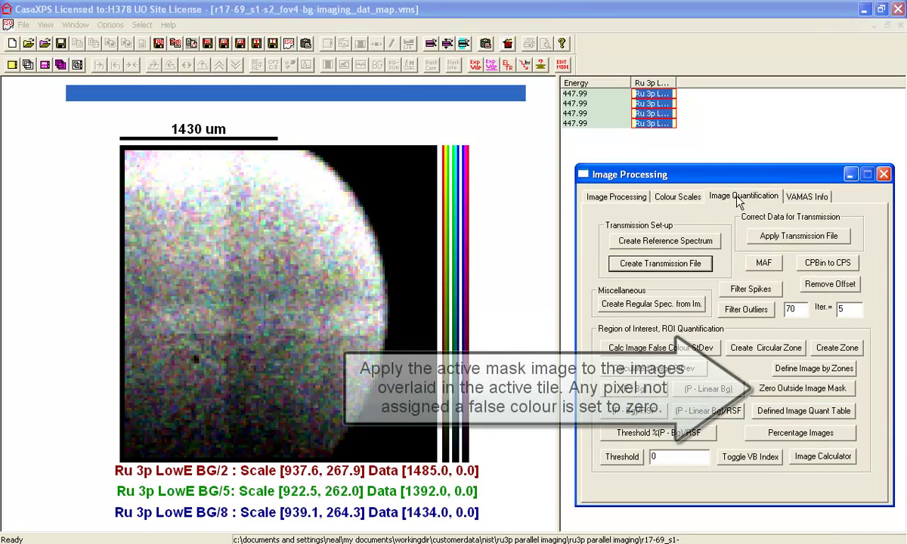
pyautogui.click(818, 392)
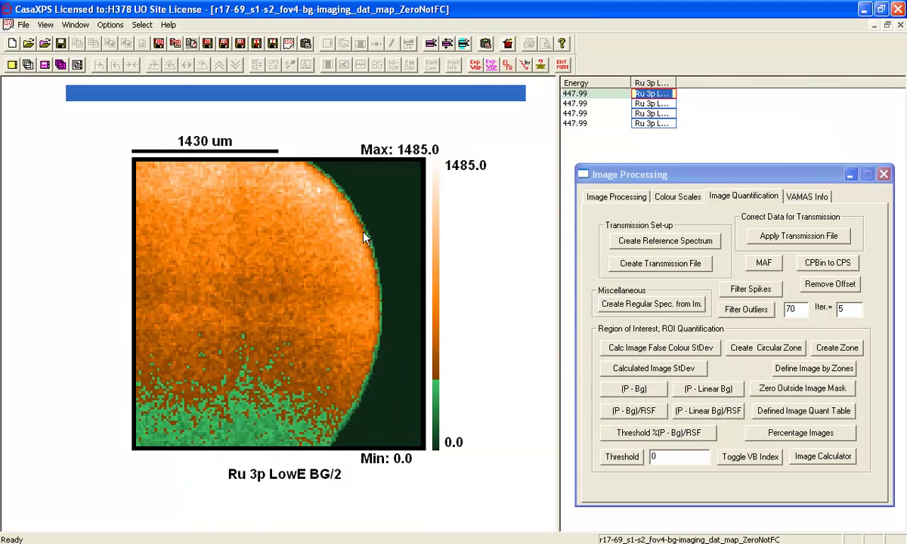
# Step: Check pixel intensities: 0 outside the mask and 762 at (29,33) inside it
pyautogui.click(664, 204)
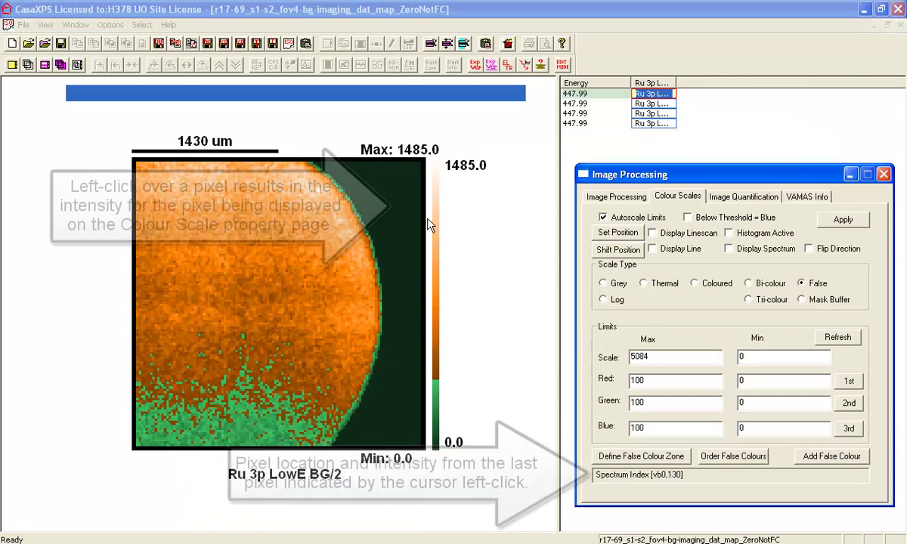
pyautogui.click(409, 213)
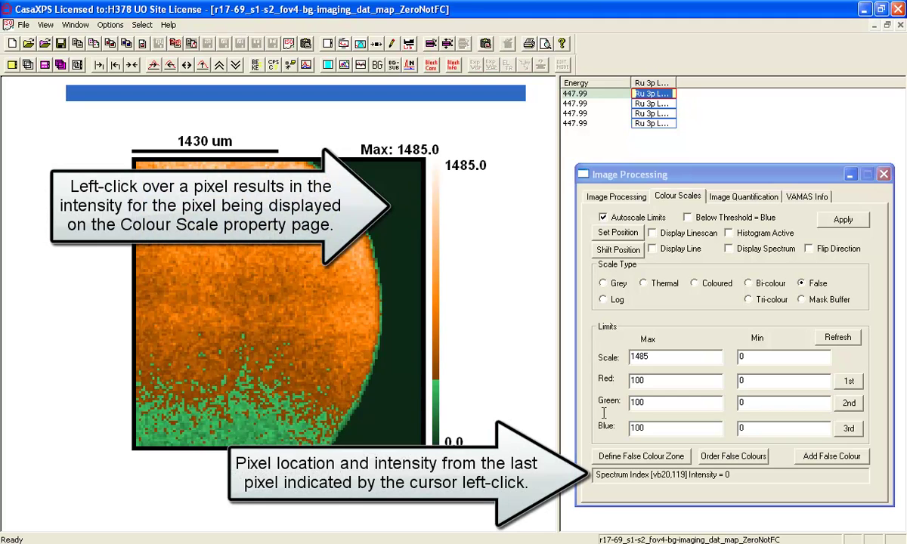
pyautogui.click(186, 219)
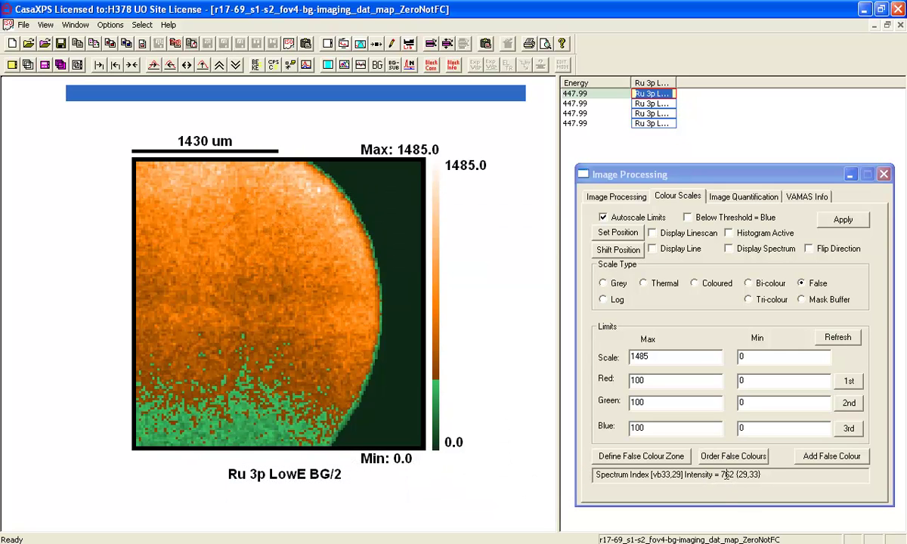
# Step: In the fov4 imaging_dat_map file, overlay all Ru 3p images and zero them outside the mask
pyautogui.click(73, 24)
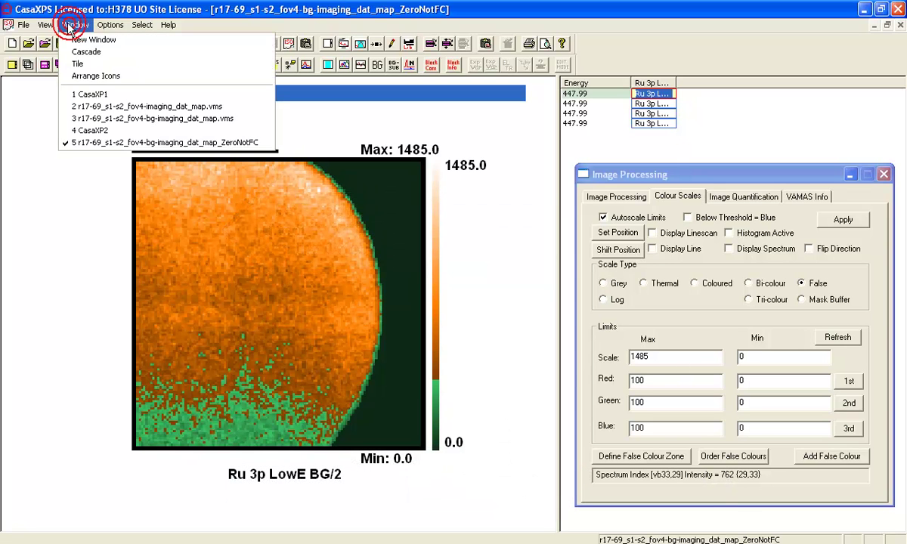
pyautogui.click(103, 108)
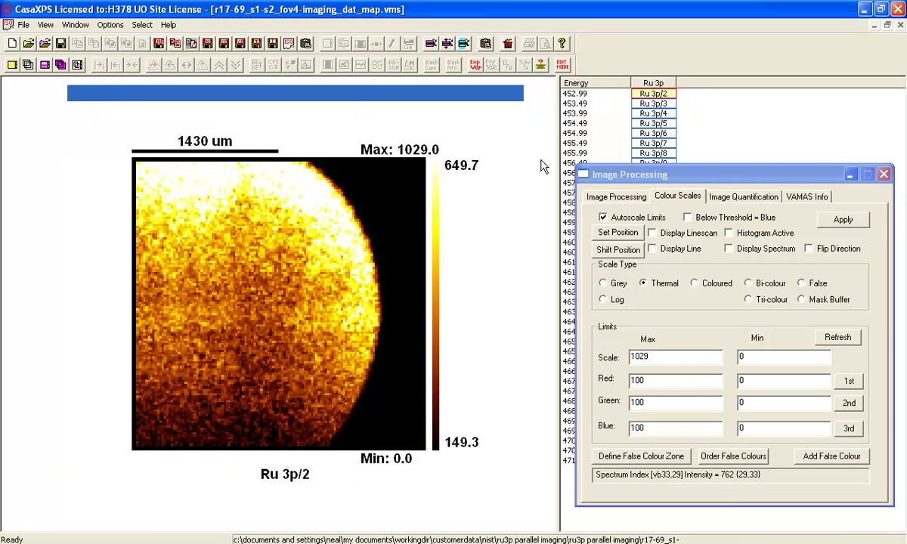
pyautogui.click(651, 83)
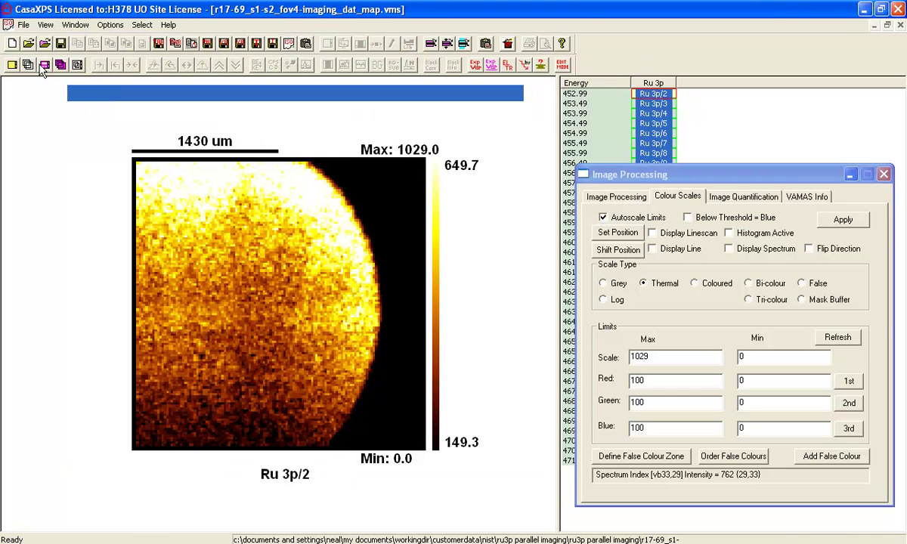
pyautogui.click(44, 65)
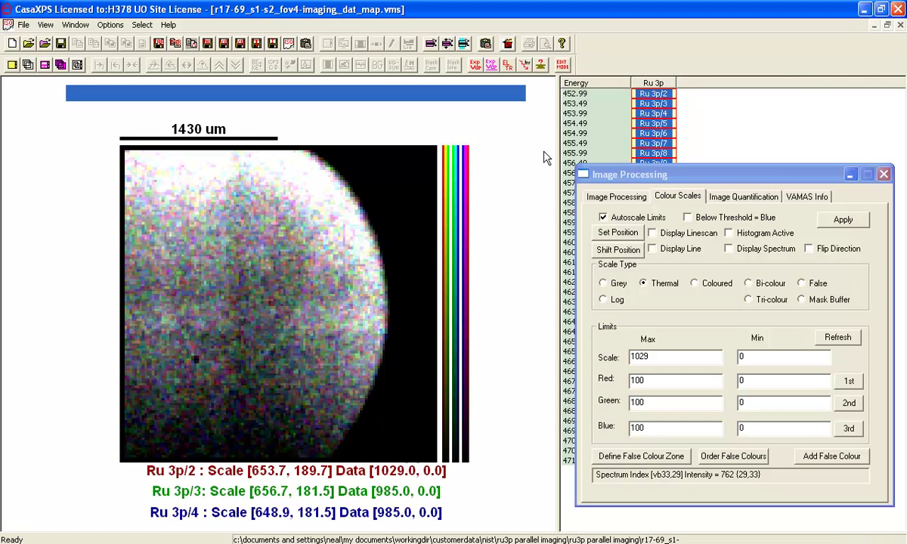
pyautogui.click(744, 196)
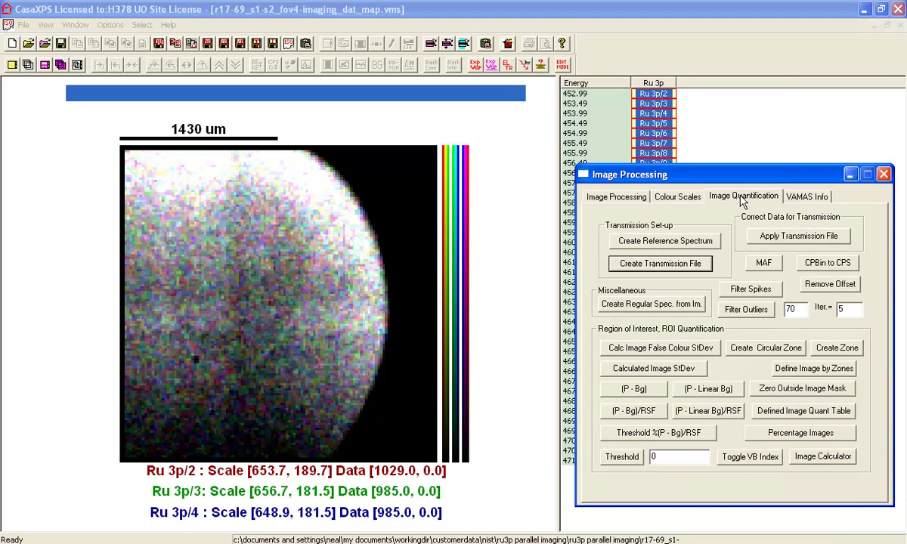
pyautogui.click(769, 388)
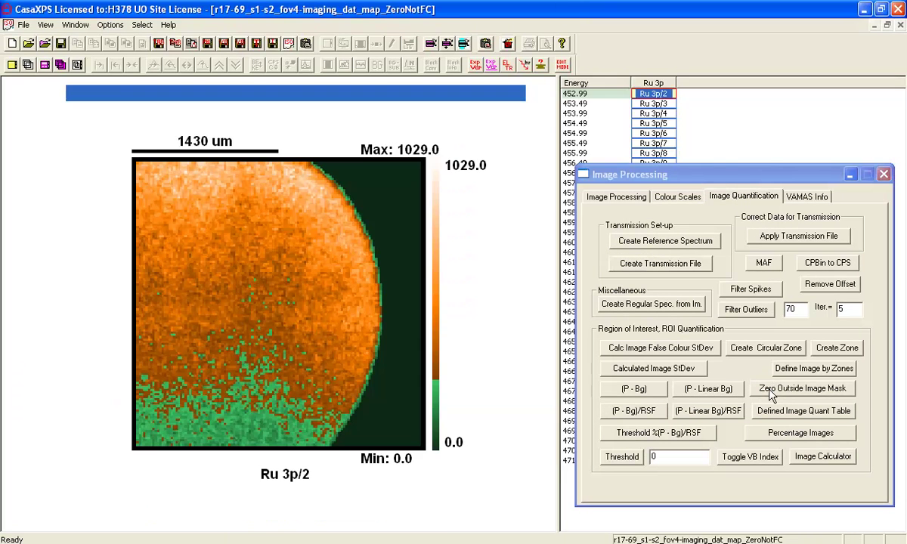
pyautogui.moveTo(666, 179); pyautogui.dragTo(714, 184)
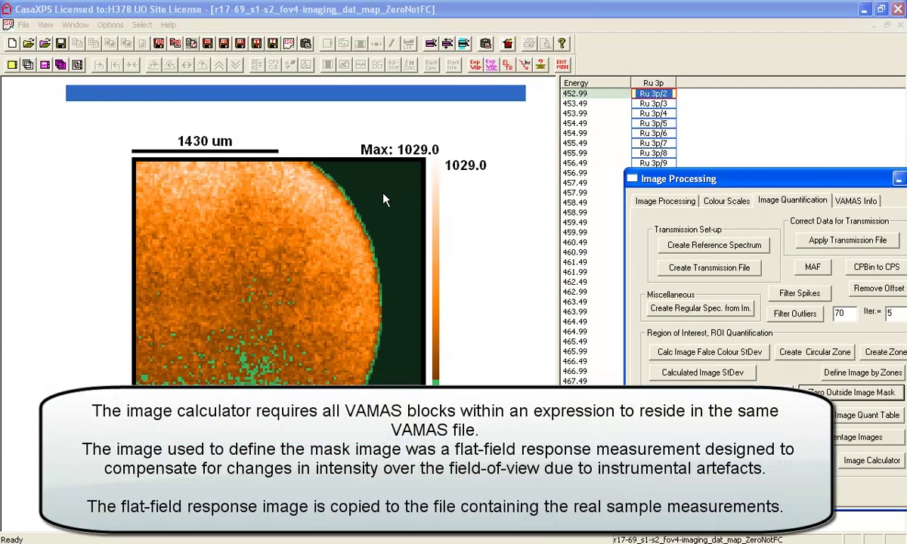
# Step: Select the flat-field block in CasaXP2, then return to the ZeroNotFC Ru 3p data file
pyautogui.click(75, 24)
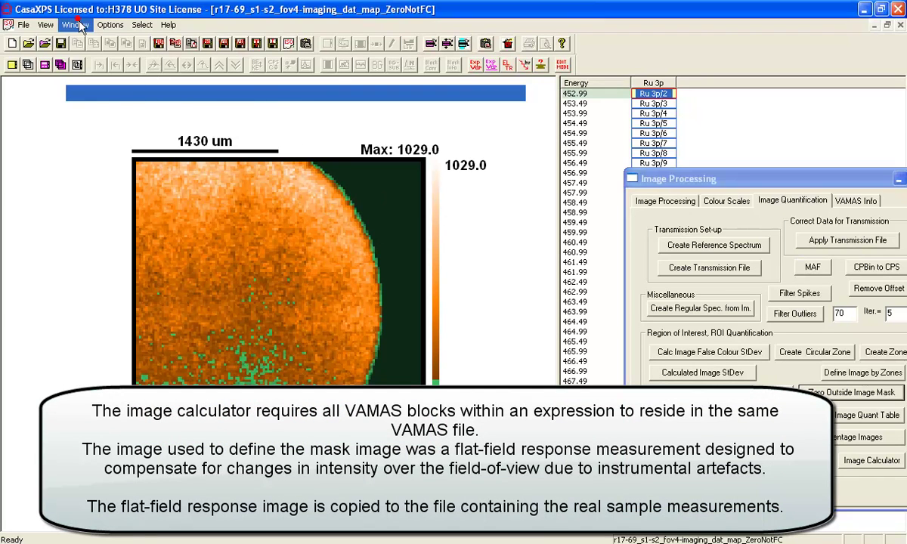
pyautogui.click(91, 133)
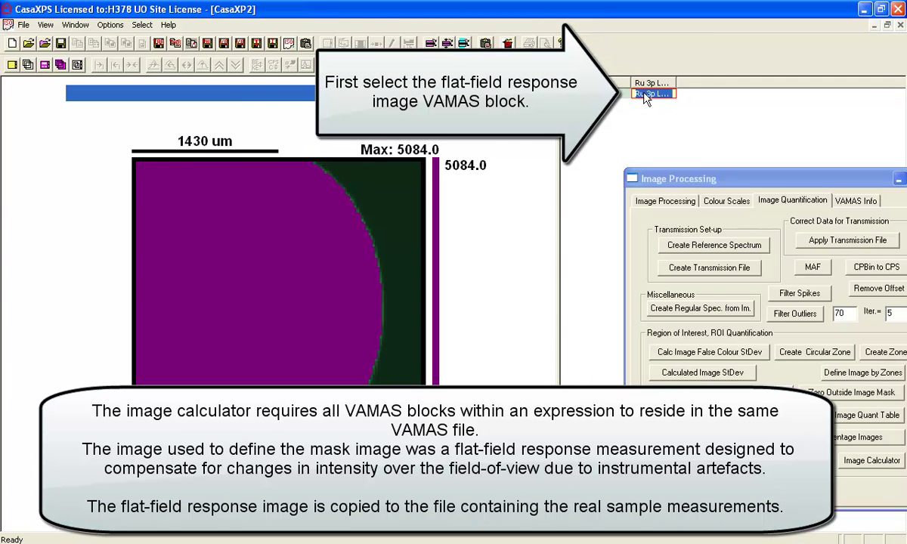
pyautogui.click(72, 26)
pyautogui.click(114, 105)
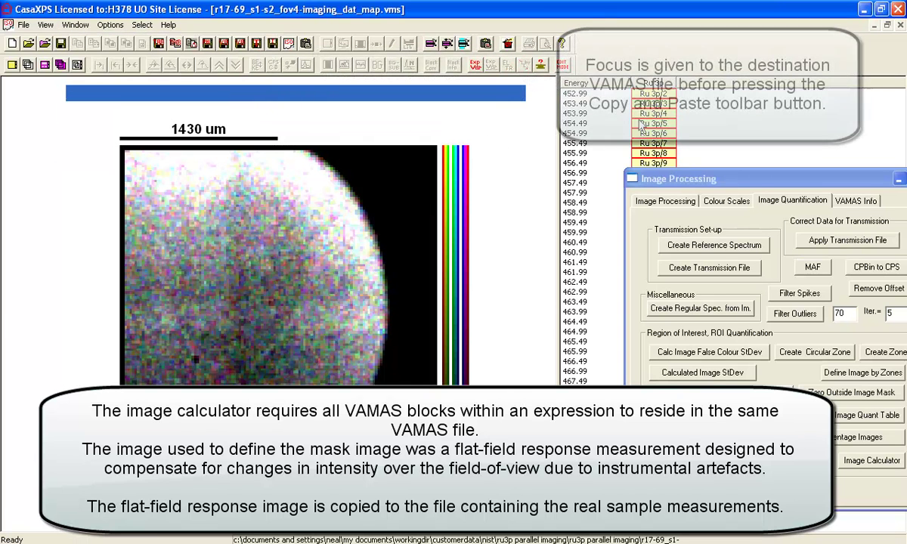
pyautogui.click(75, 24)
pyautogui.click(127, 155)
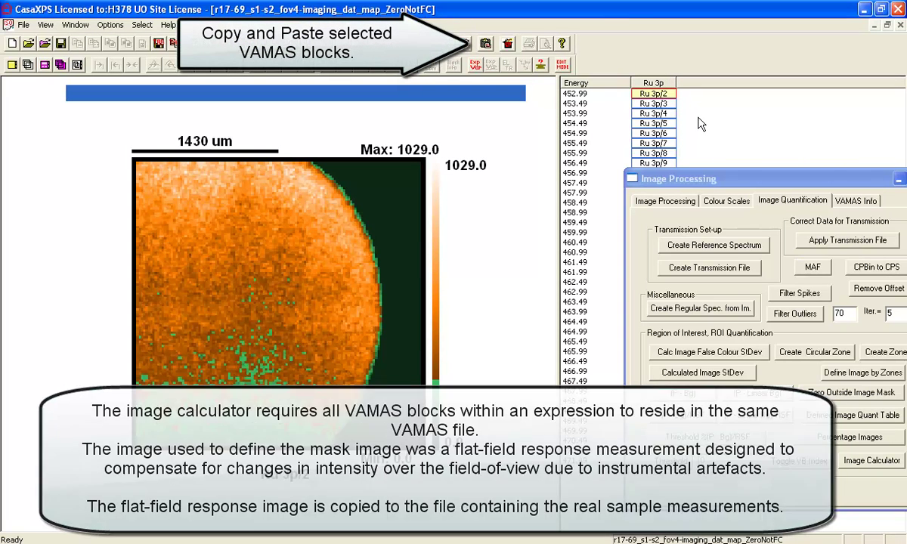
# Step: Paste the flat-field Ru 3p LowE BG/2 block into the ZeroNotFC file and display it
pyautogui.click(487, 44)
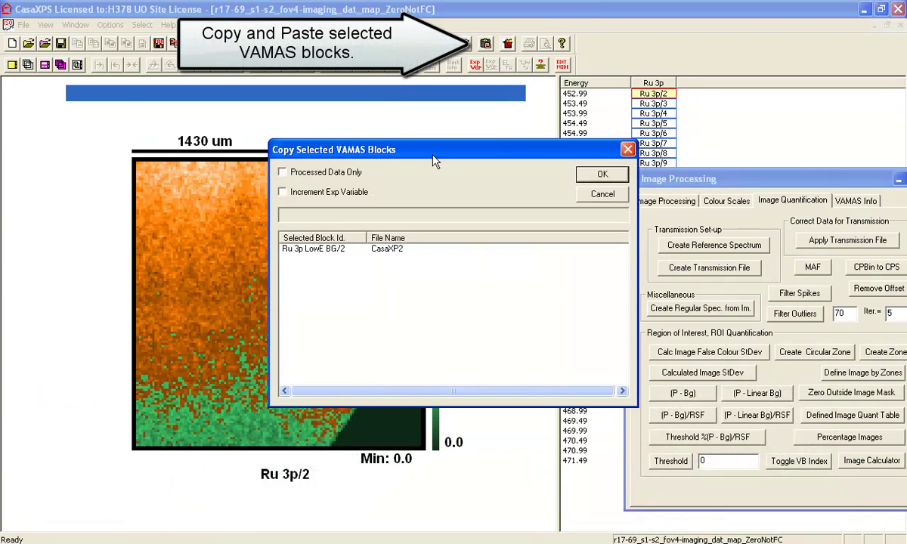
pyautogui.click(602, 175)
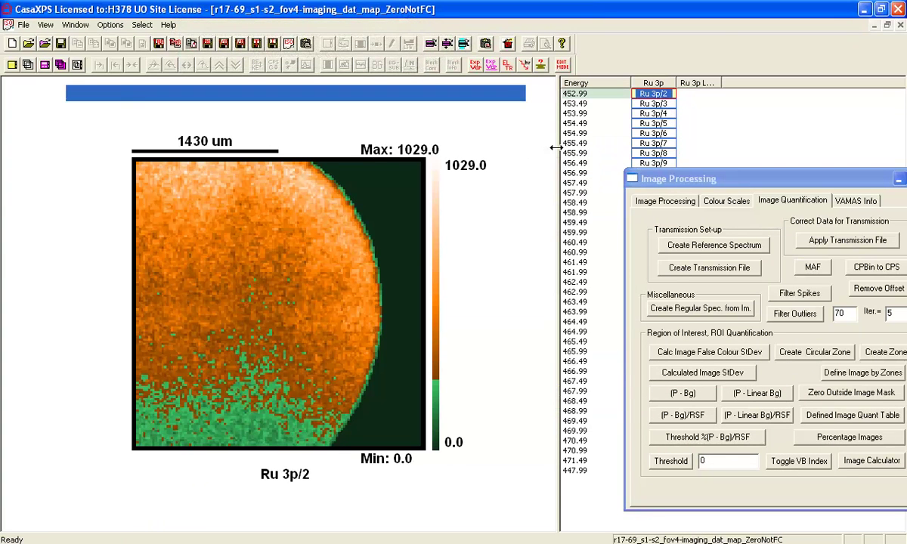
pyautogui.moveTo(556, 148); pyautogui.dragTo(433, 146)
pyautogui.click(573, 472)
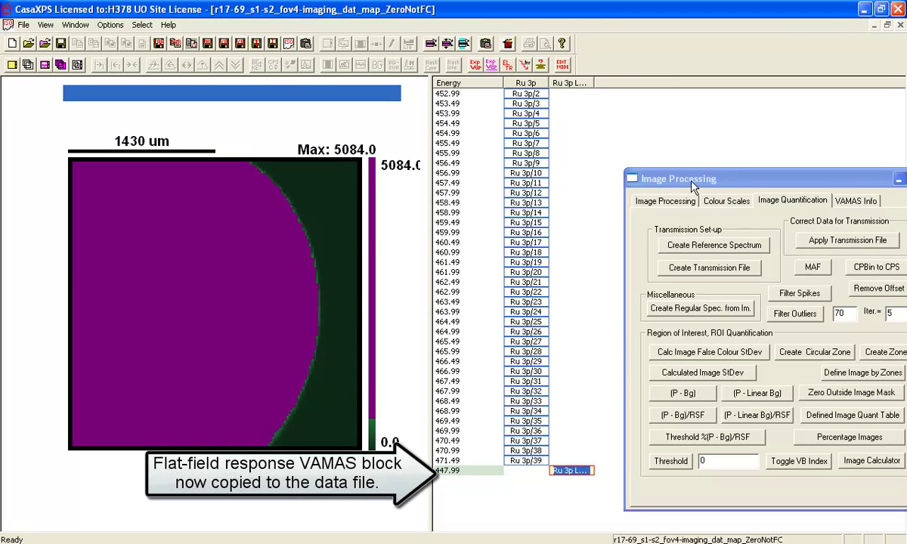
# Step: Show VB index labels on the ZeroNotFC blocks, vb0 through vb38
pyautogui.moveTo(648, 172); pyautogui.dragTo(635, 157)
pyautogui.click(45, 24)
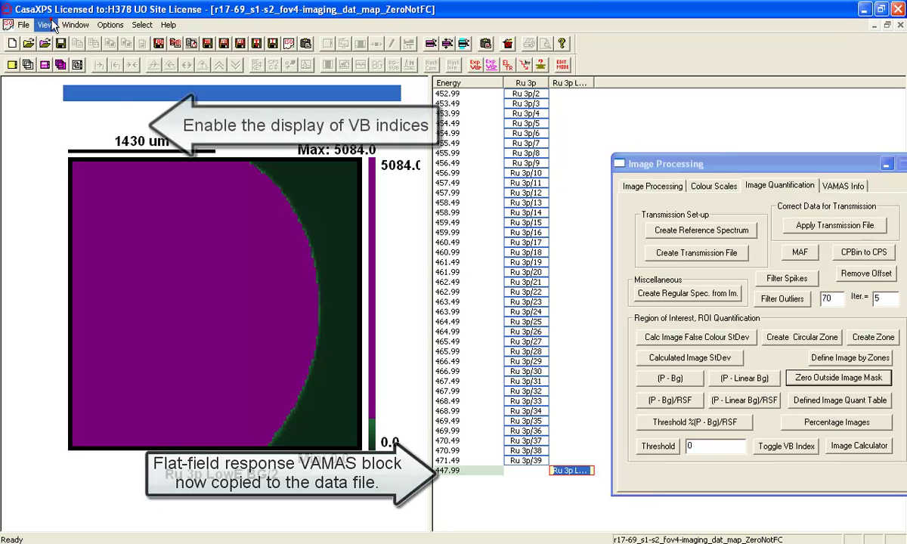
pyautogui.click(81, 127)
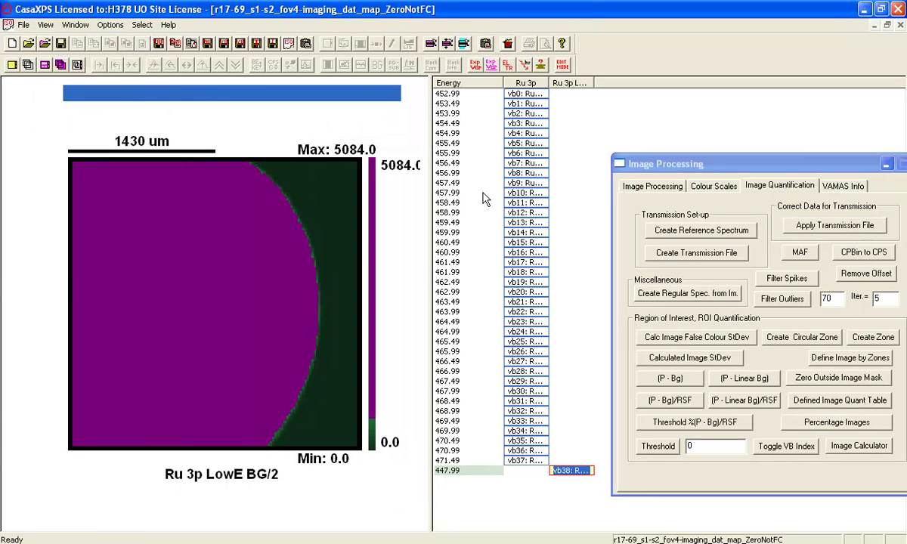
# Step: Run Image Calculator formulas vb0/vb38, vb1/vb38 and vb10/vb38 to create normalised images
pyautogui.click(847, 443)
pyautogui.doubleClick(499, 257)
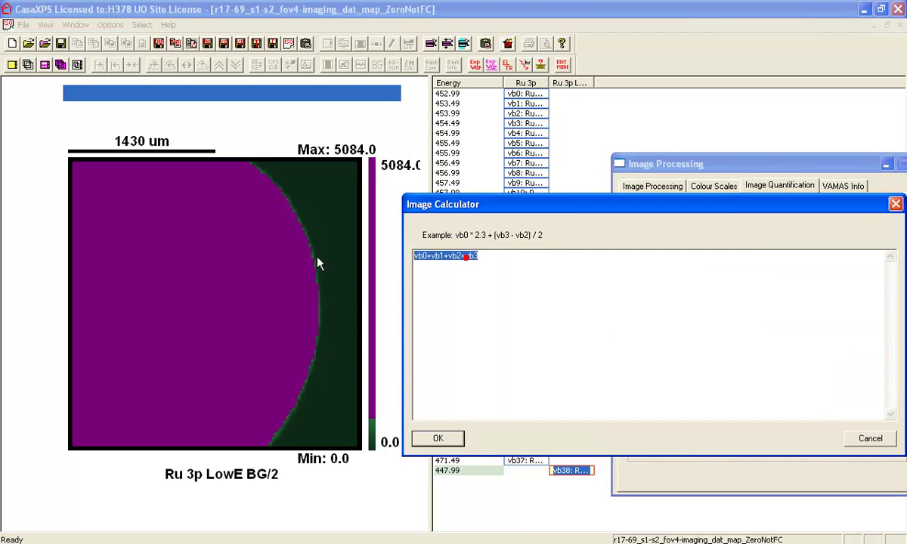
pyautogui.write('vb0/vb38')
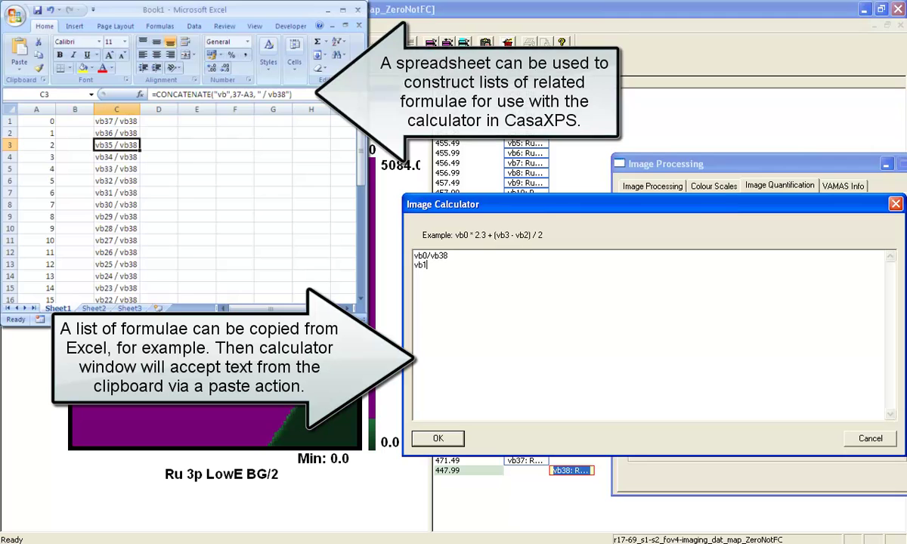
pyautogui.write('1/vb')
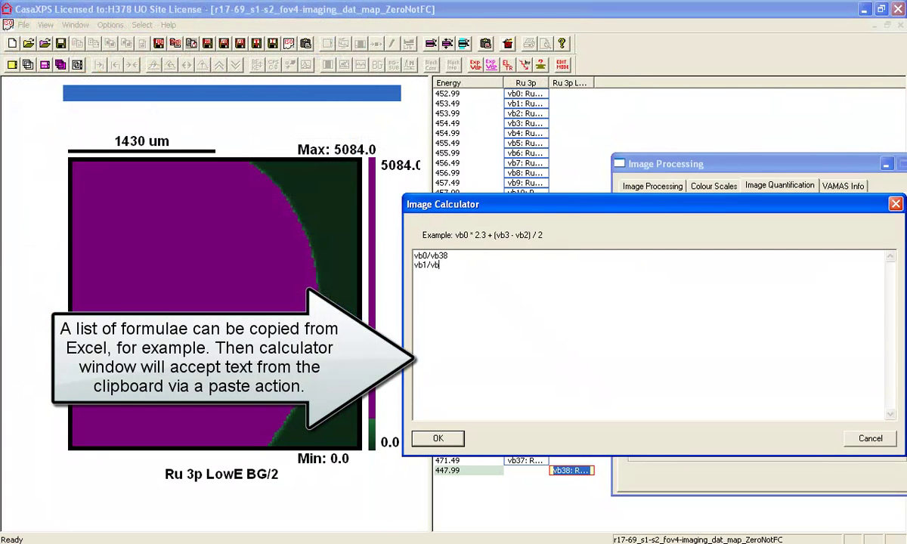
pyautogui.write('38')
pyautogui.press('Return')
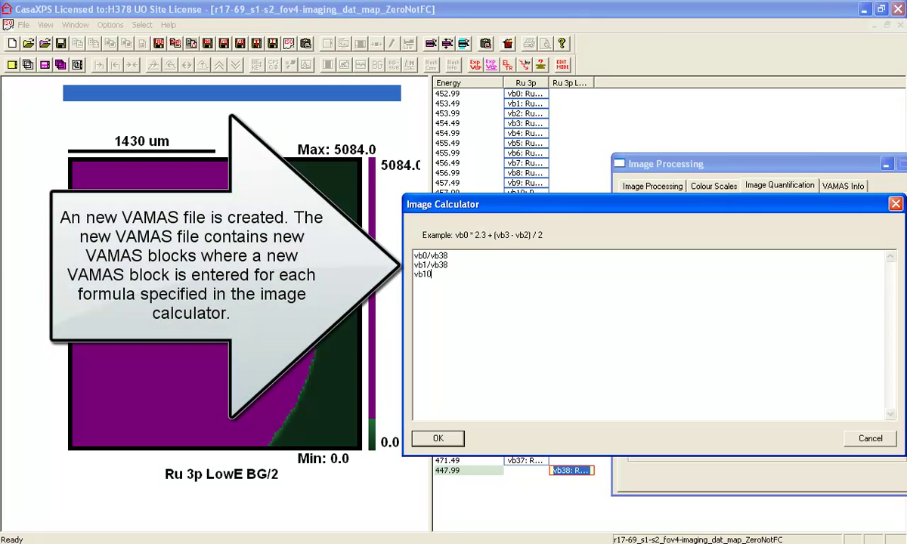
pyautogui.write('vb10/vb38')
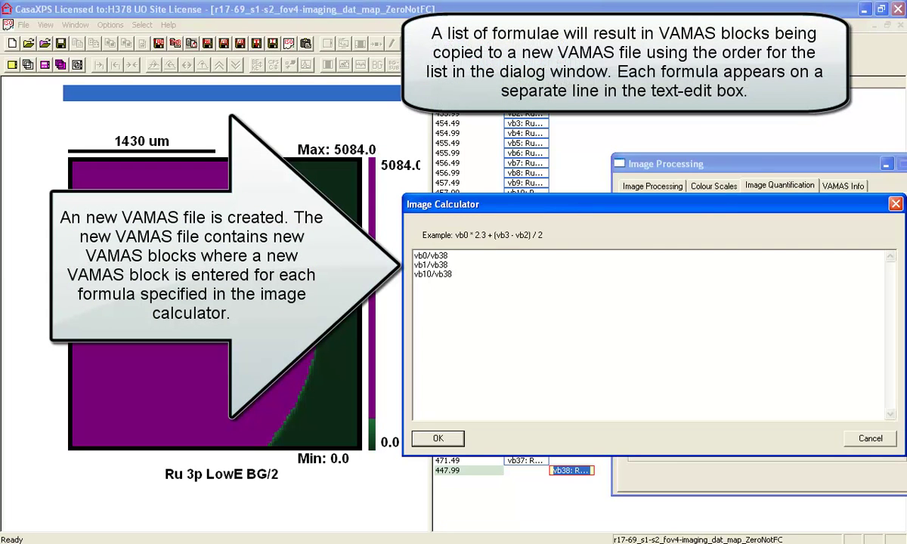
pyautogui.click(431, 438)
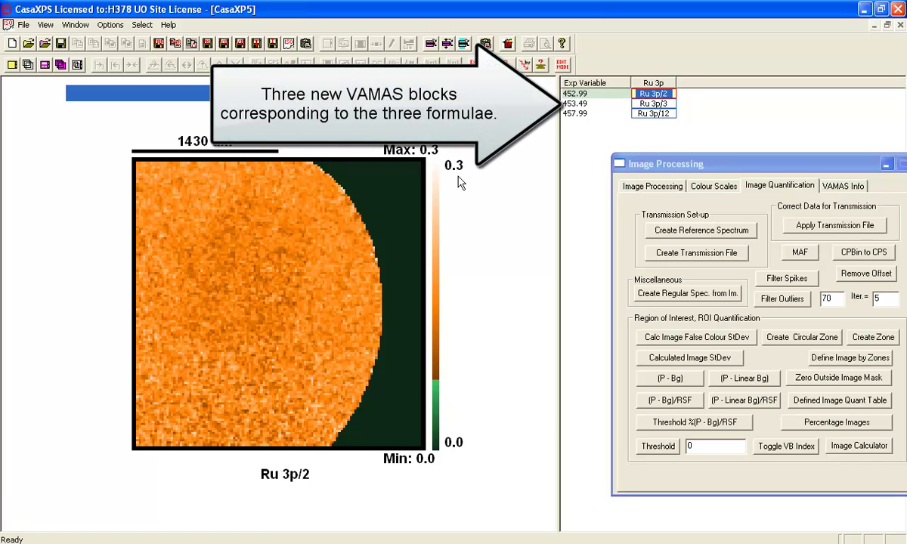
# Step: Toggle between the normalised Ru 3p/3 and Ru 3p/12 images in CasaXP5, ending on Ru 3p/12
pyautogui.click(651, 103)
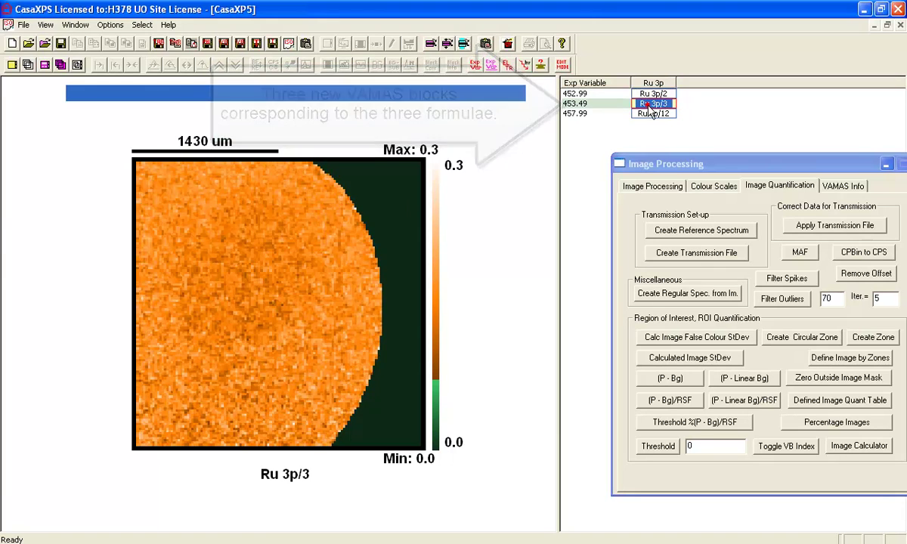
pyautogui.click(646, 113)
pyautogui.click(651, 104)
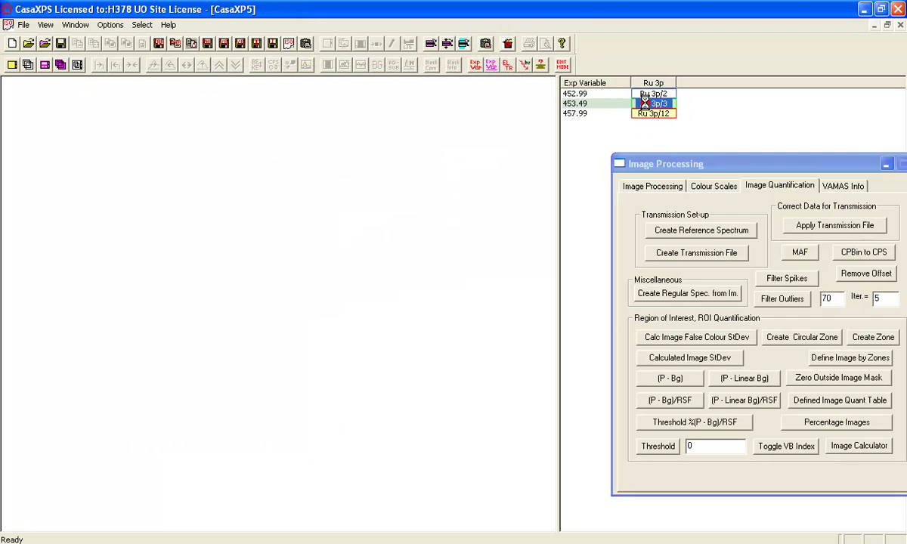
pyautogui.click(649, 114)
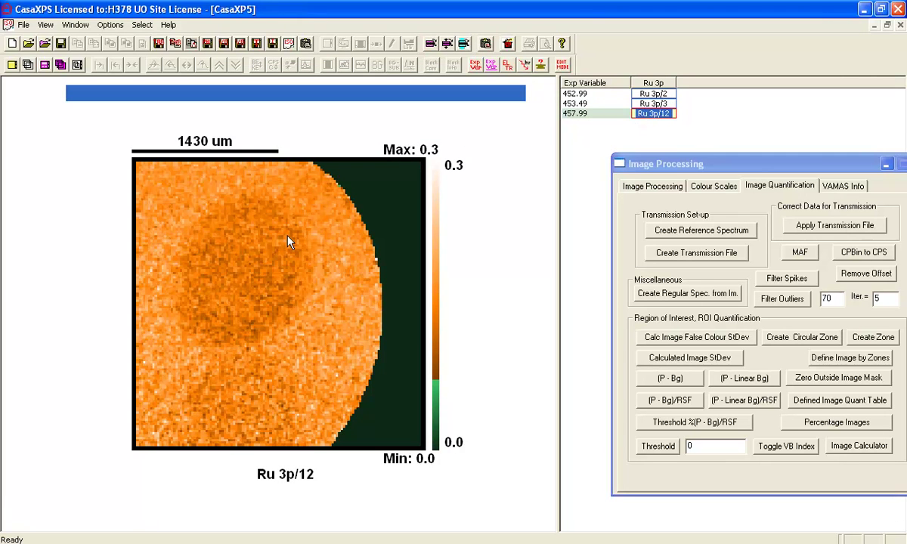